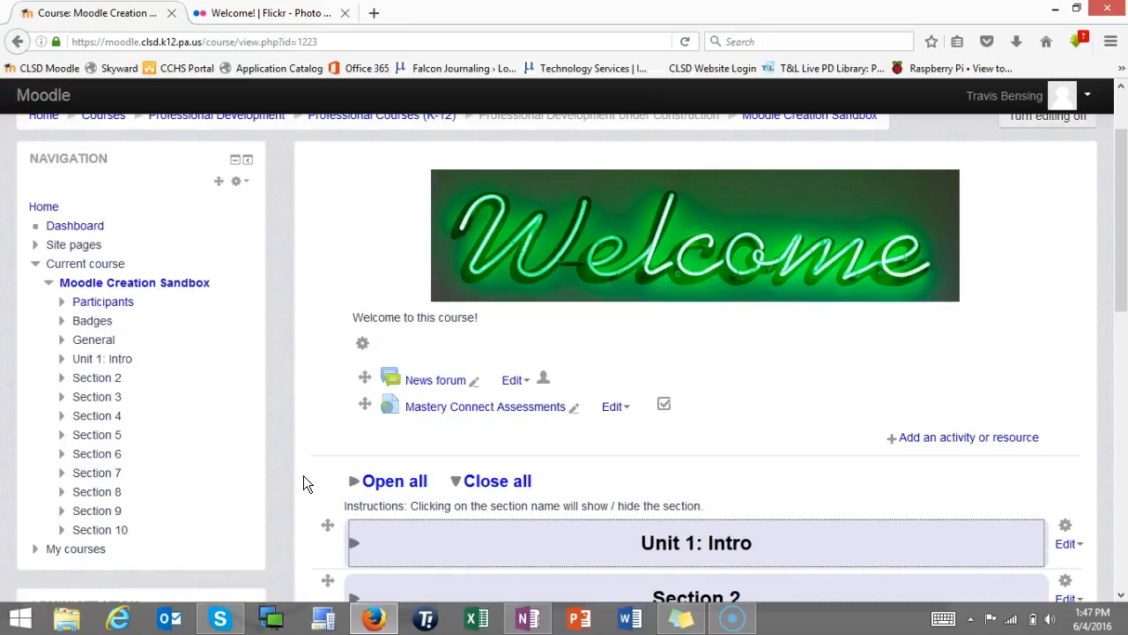
- Add a new Assignment activity to the Unit 1: Intro section and name it "Sample Assignment"
scroll(303, 475, "down", 2)
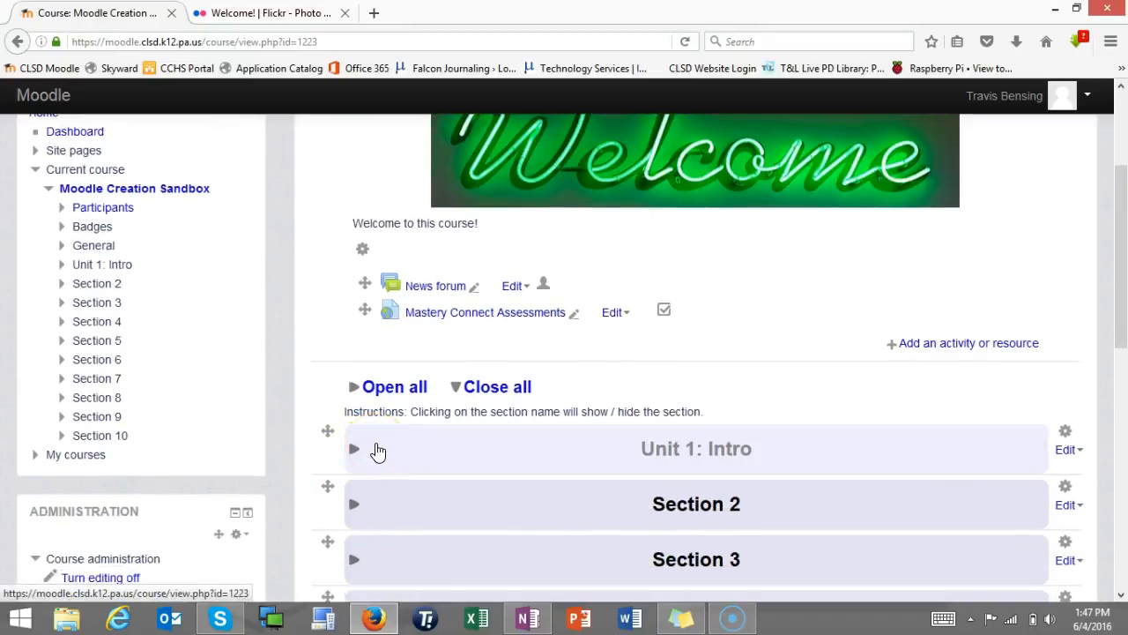
left_click(378, 452)
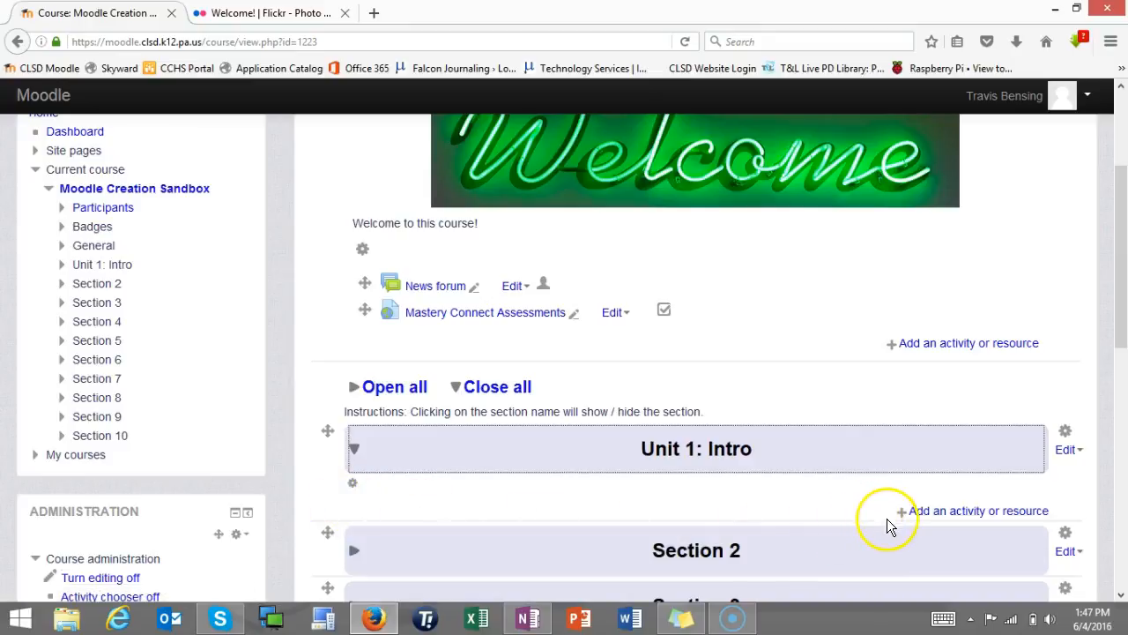
left_click(1005, 520)
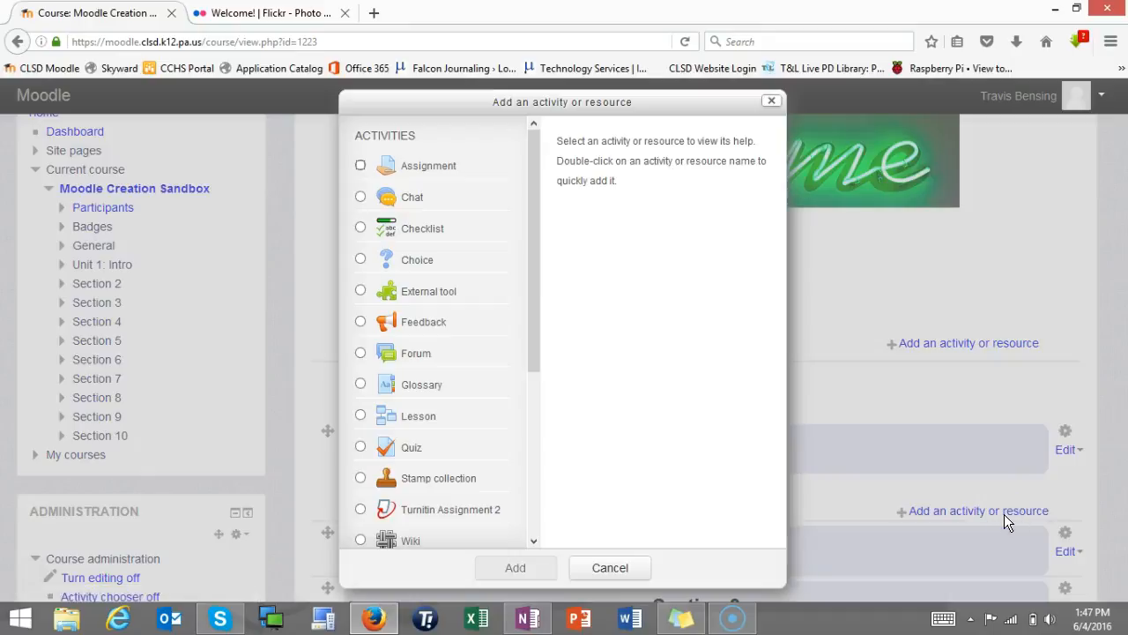
left_click(406, 170)
left_click(511, 570)
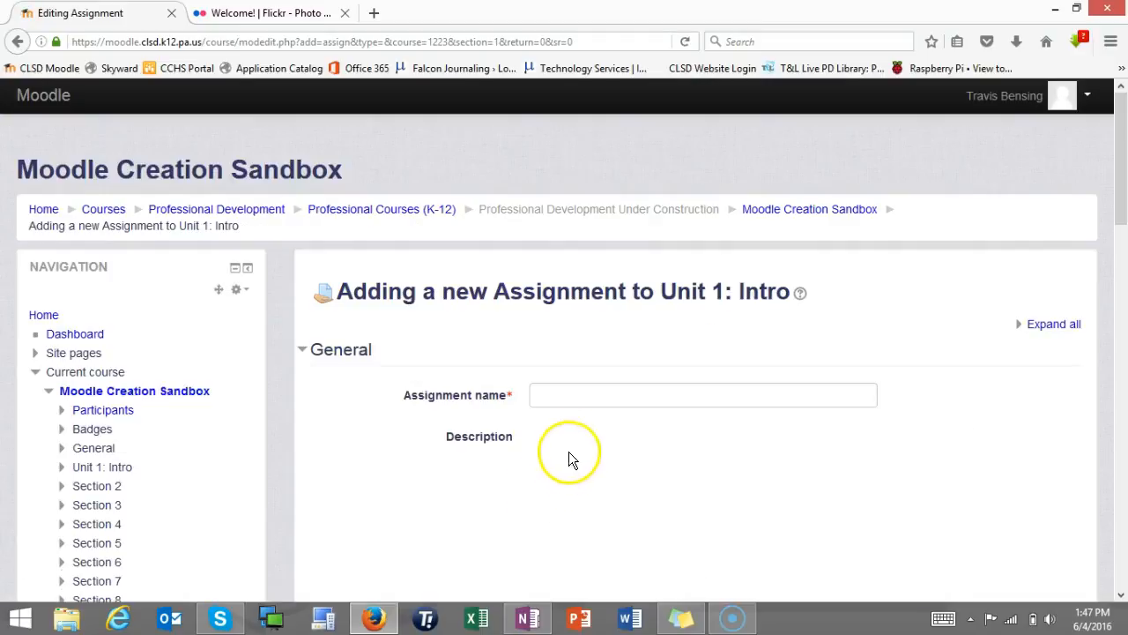
left_click(570, 394)
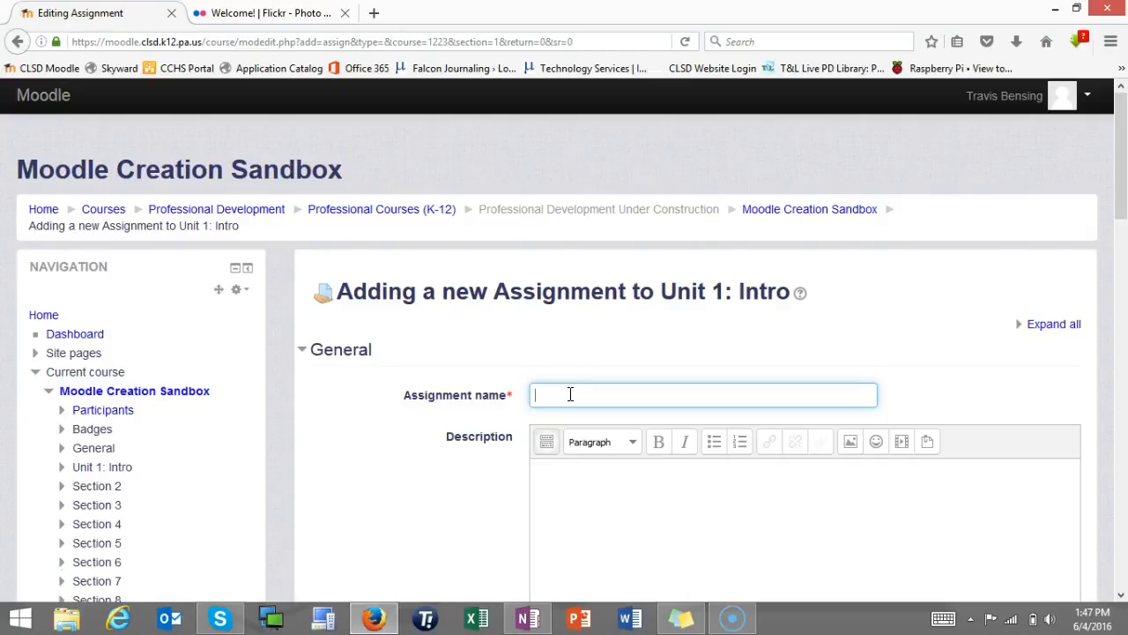
type("Sample Assignment")
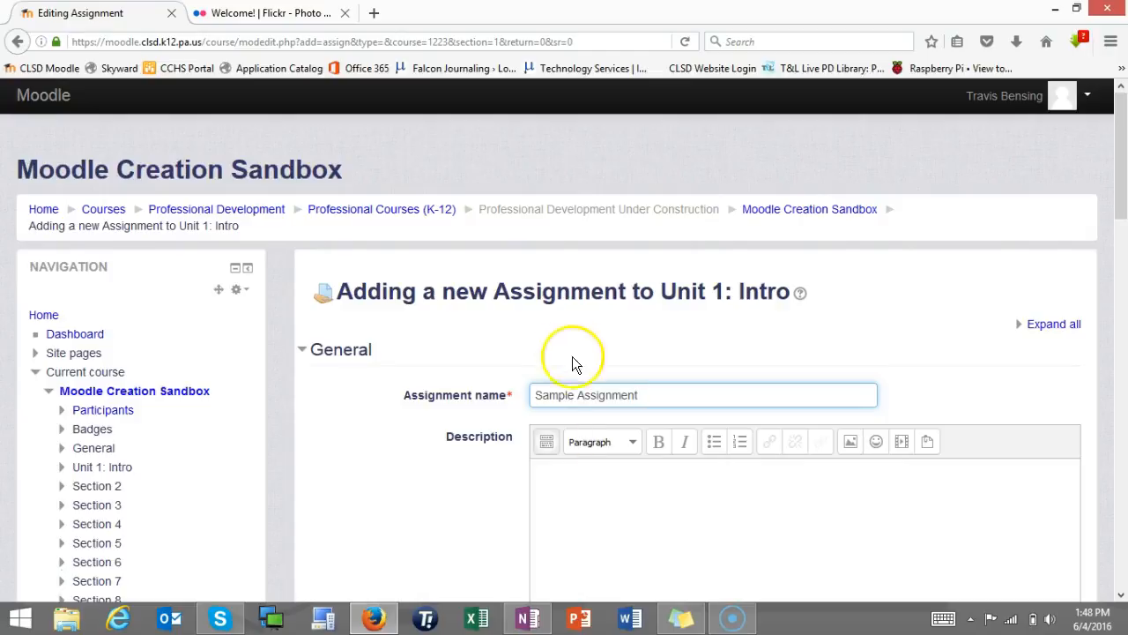
- Enter "Directions:" in the assignment description, followed by separate lines reading 1., 2. and 3
left_click(566, 498)
scroll(569, 493, "down", 2)
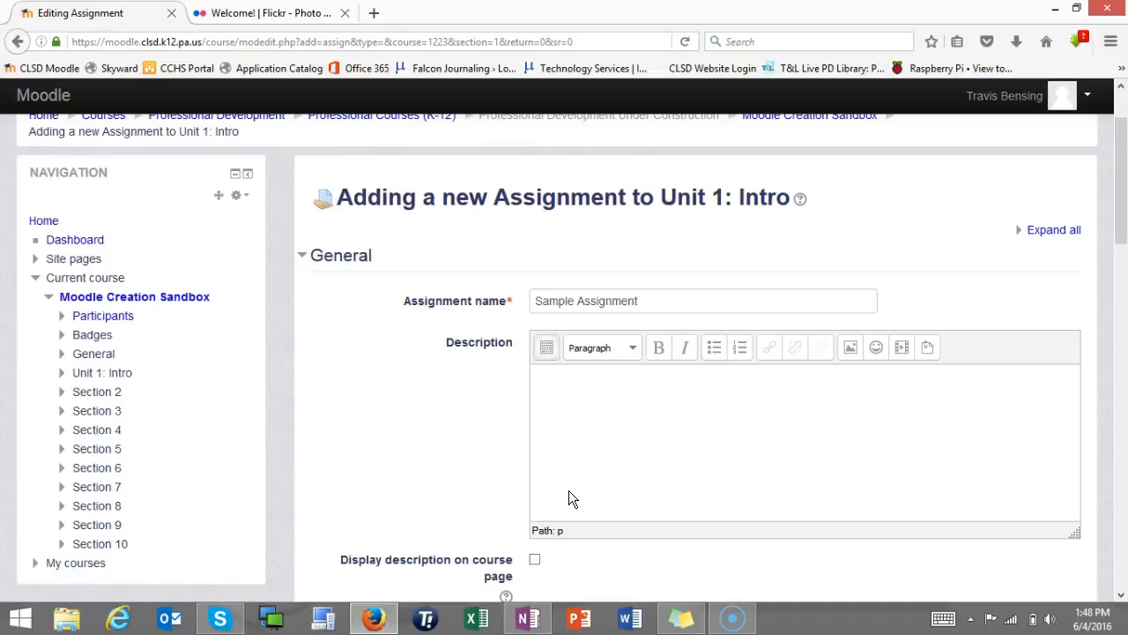
left_click(574, 446)
type("Directions:")
key("Return")
type("1.")
key("Return")
type("2.")
key("Return")
type("3.")
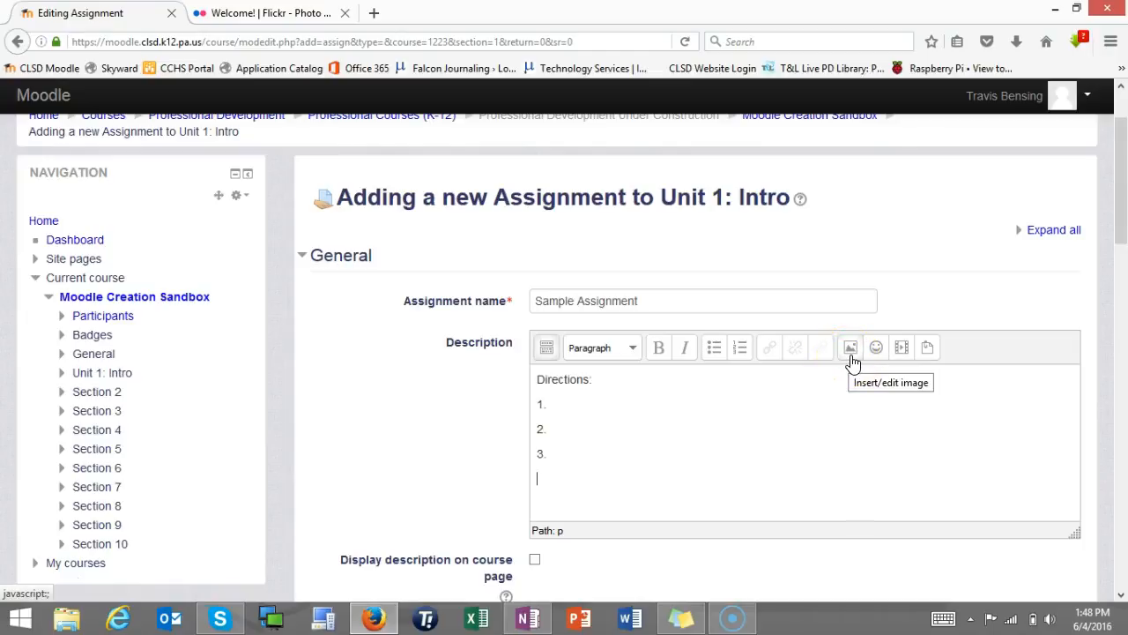
left_click(548, 353)
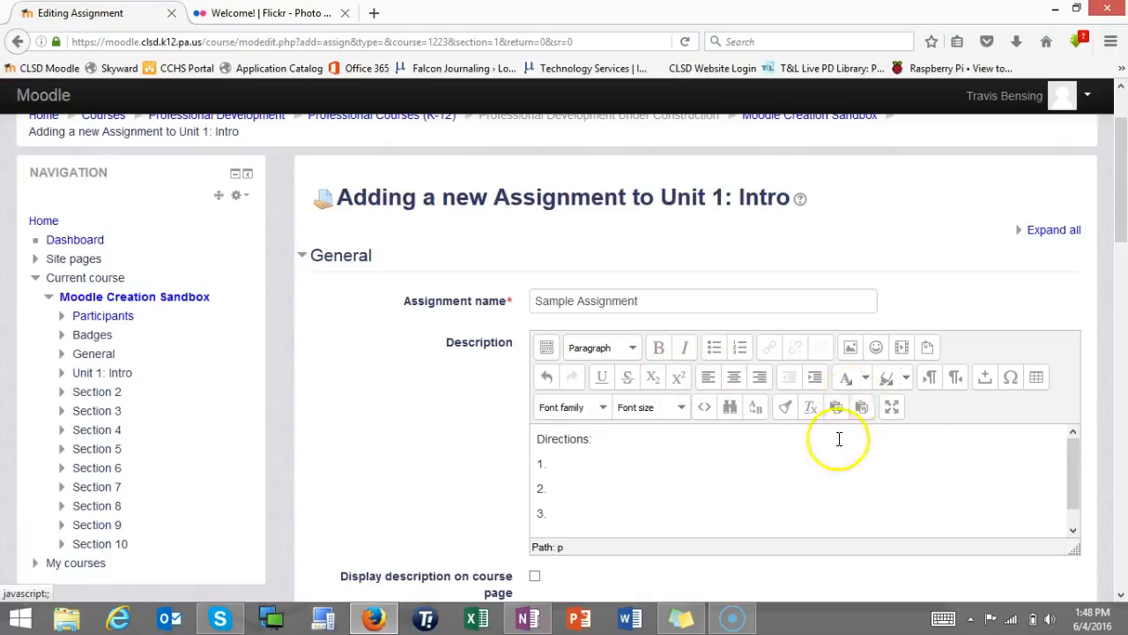
scroll(782, 468, "down", 3)
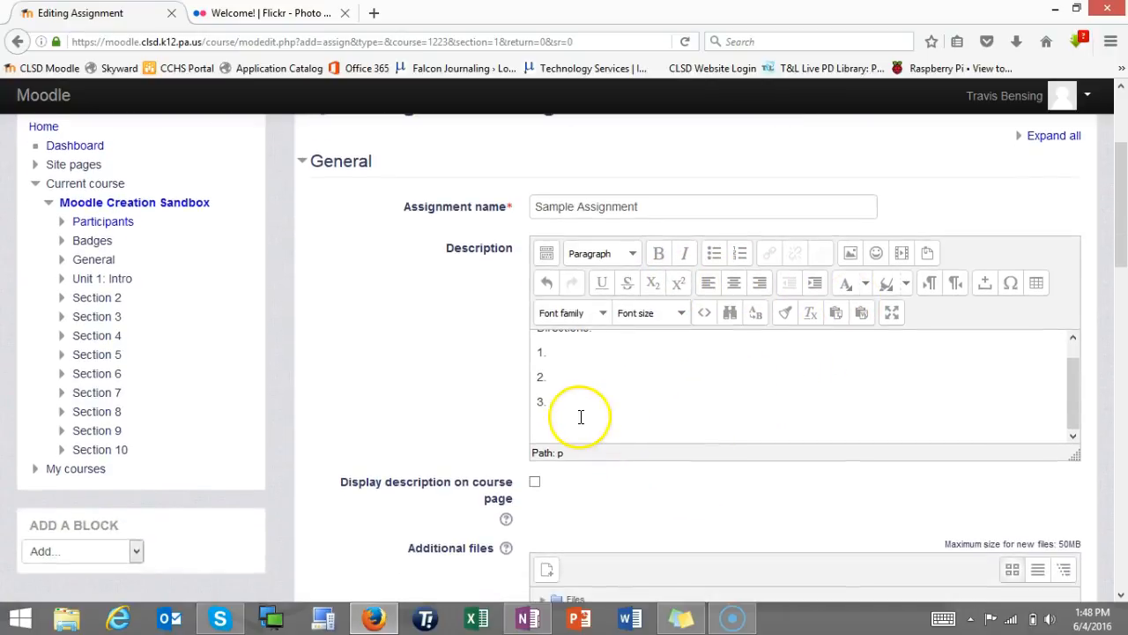
type("www.masteryconnect.com")
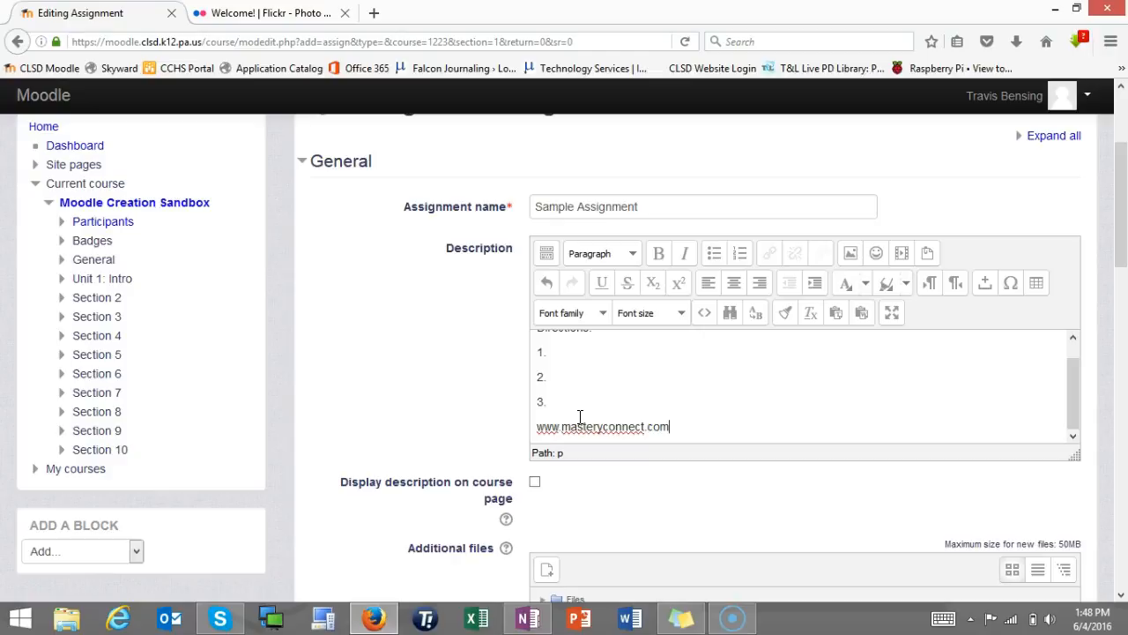
left_click_drag(670, 427, 532, 425)
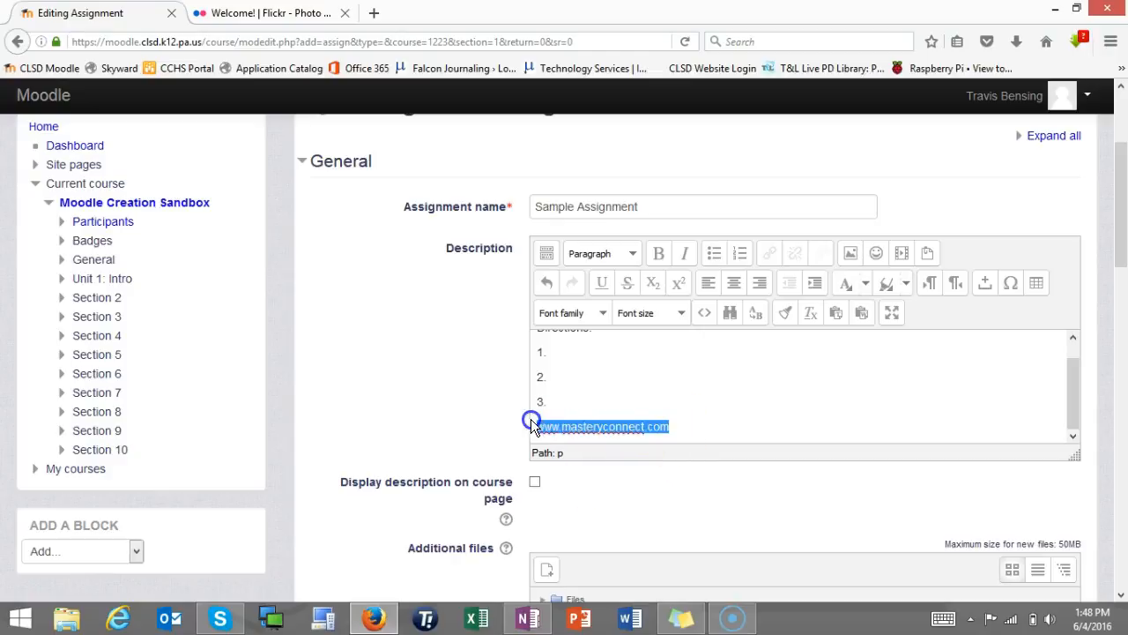
left_click(773, 256)
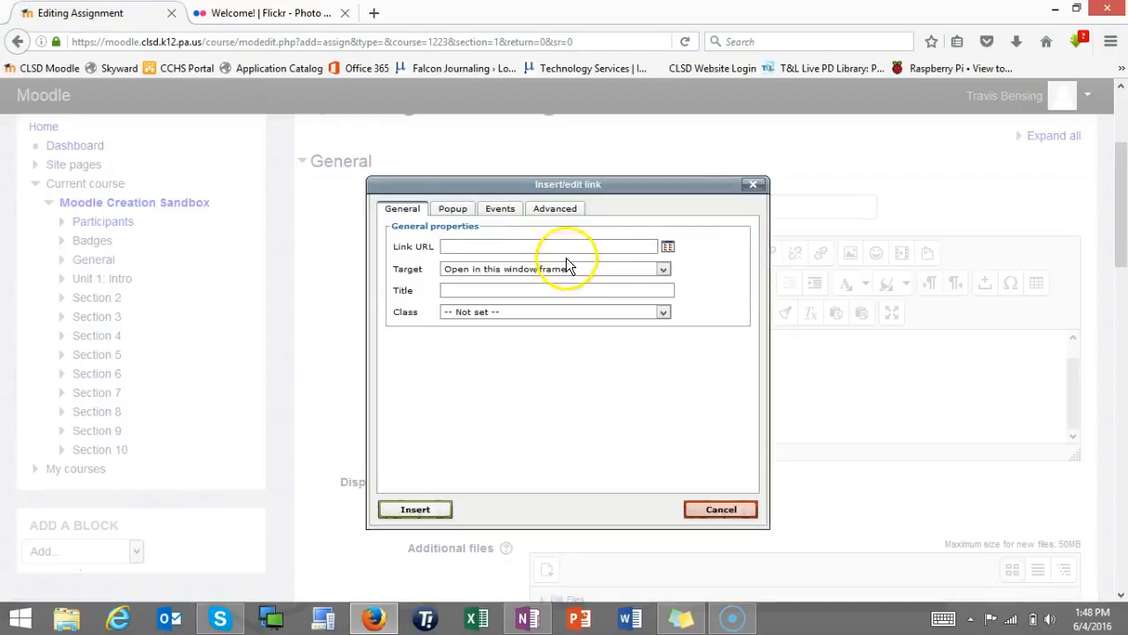
left_click(564, 247)
type("www.masteryconnect.com")
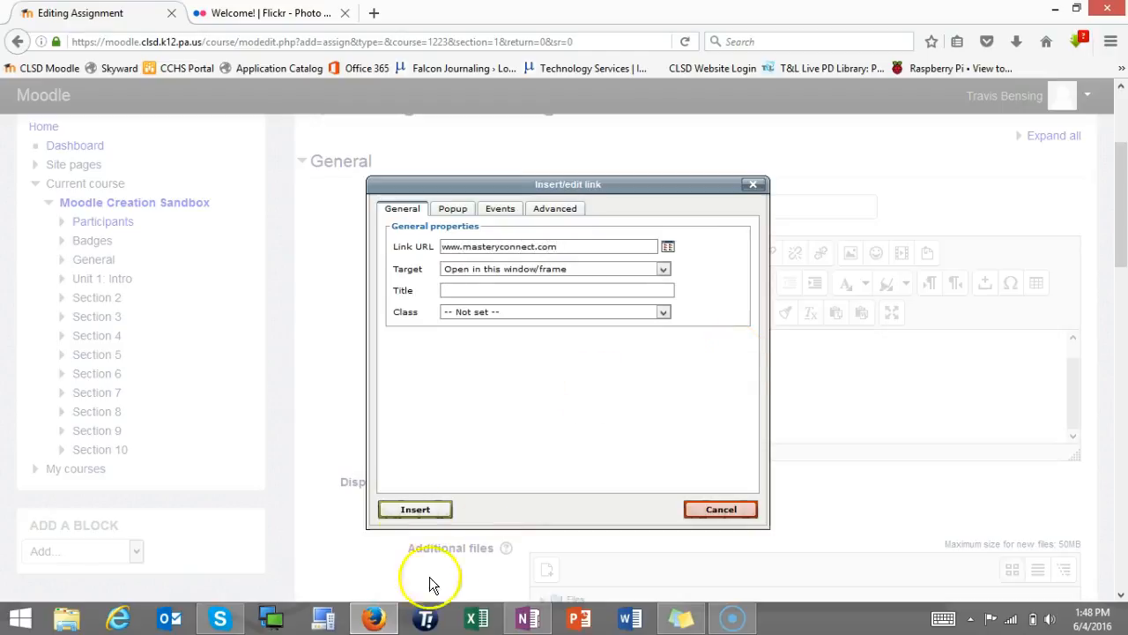
left_click(407, 506)
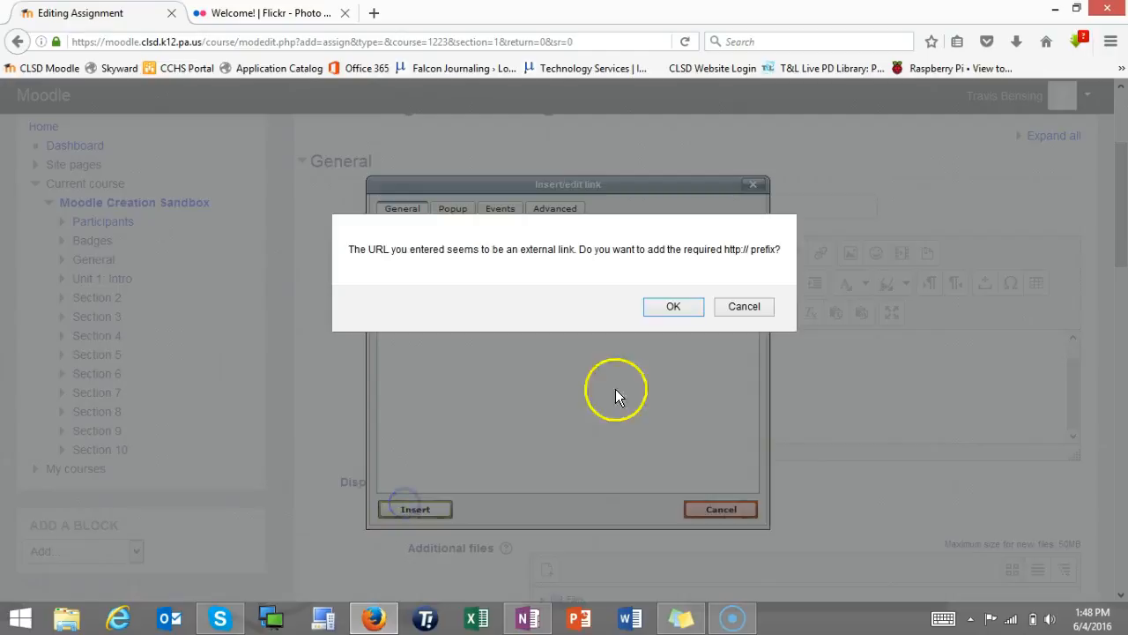
left_click(668, 310)
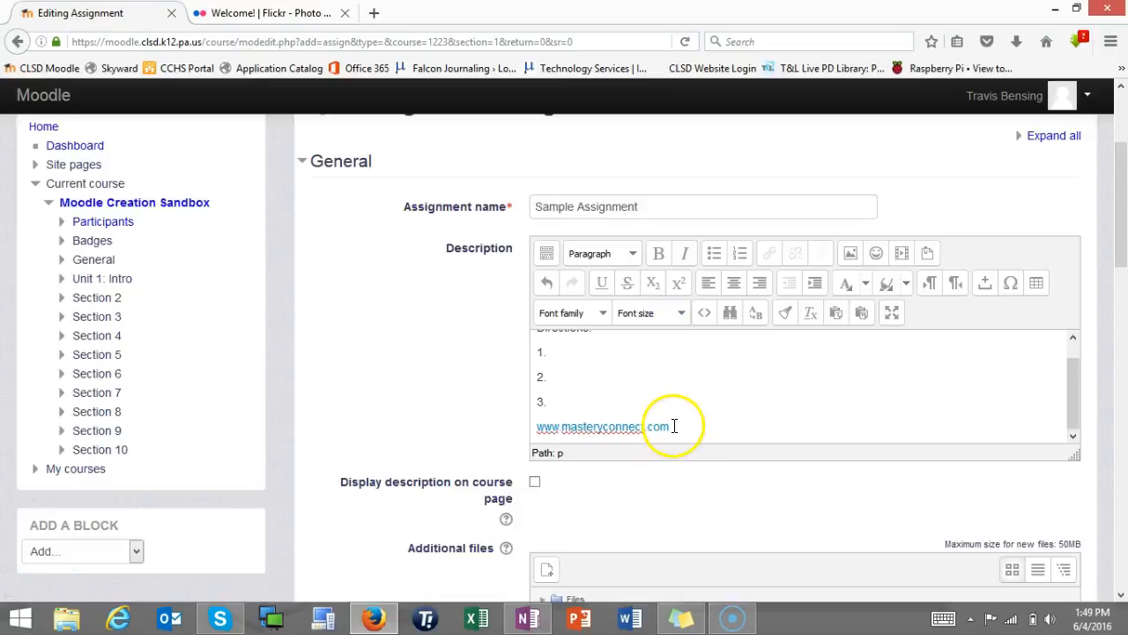
- Replace the web address shown as the link text in the description with "Mastery Connect"
left_click_drag(673, 426, 535, 432)
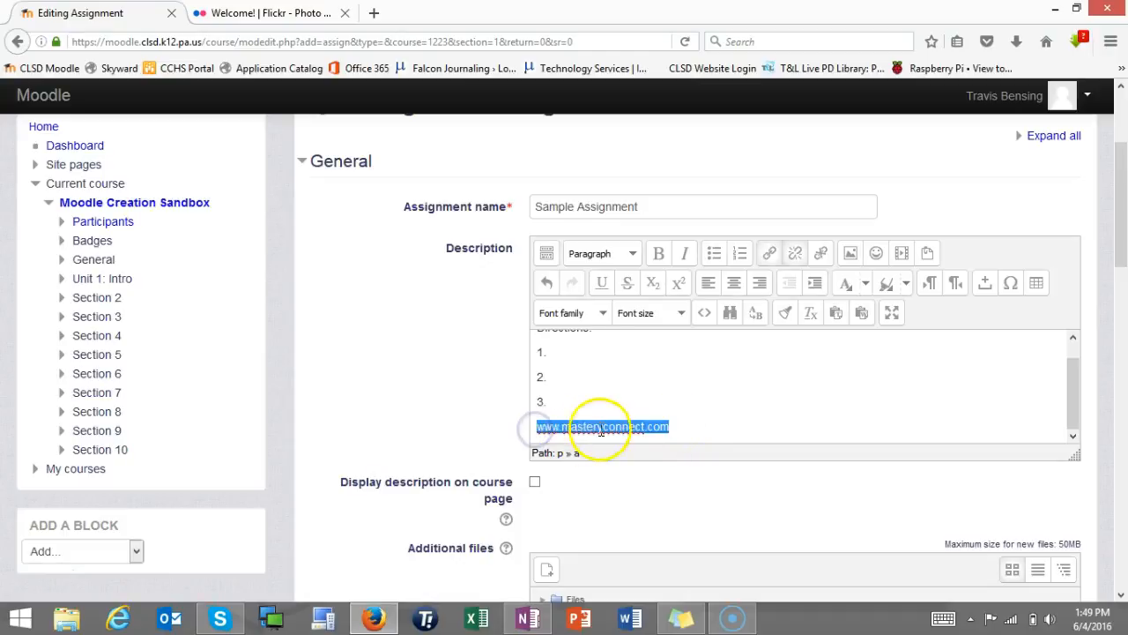
type("Maste")
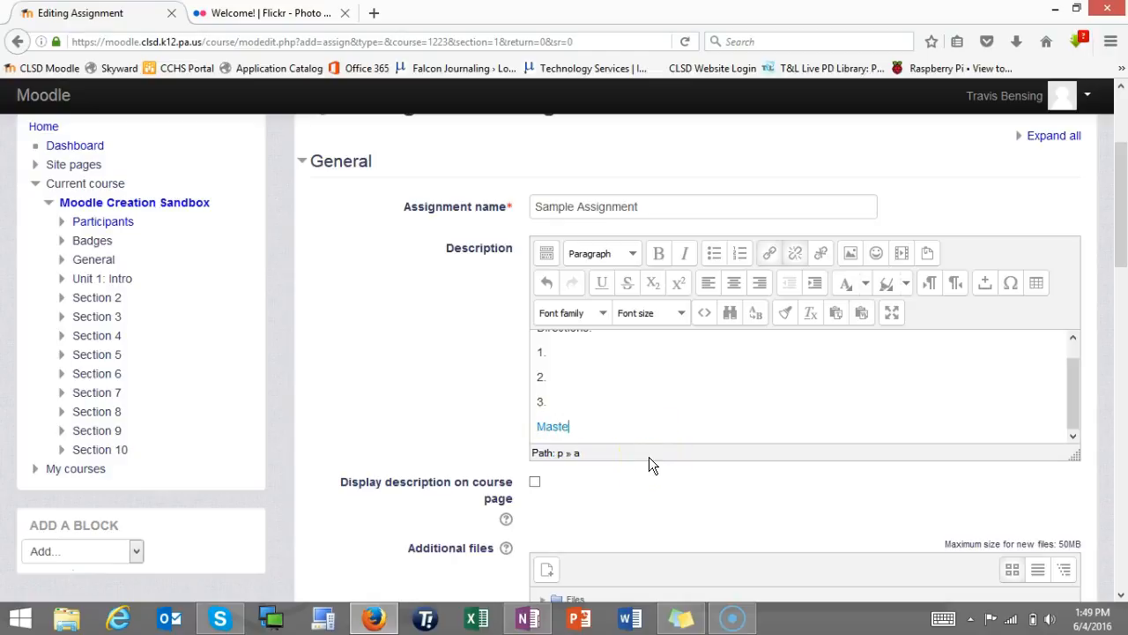
type("ry Connect")
left_click(642, 430)
- Review the additional files, availability and submission type settings, including the choices for the maximum number of uploaded files
scroll(707, 395, "down", 2)
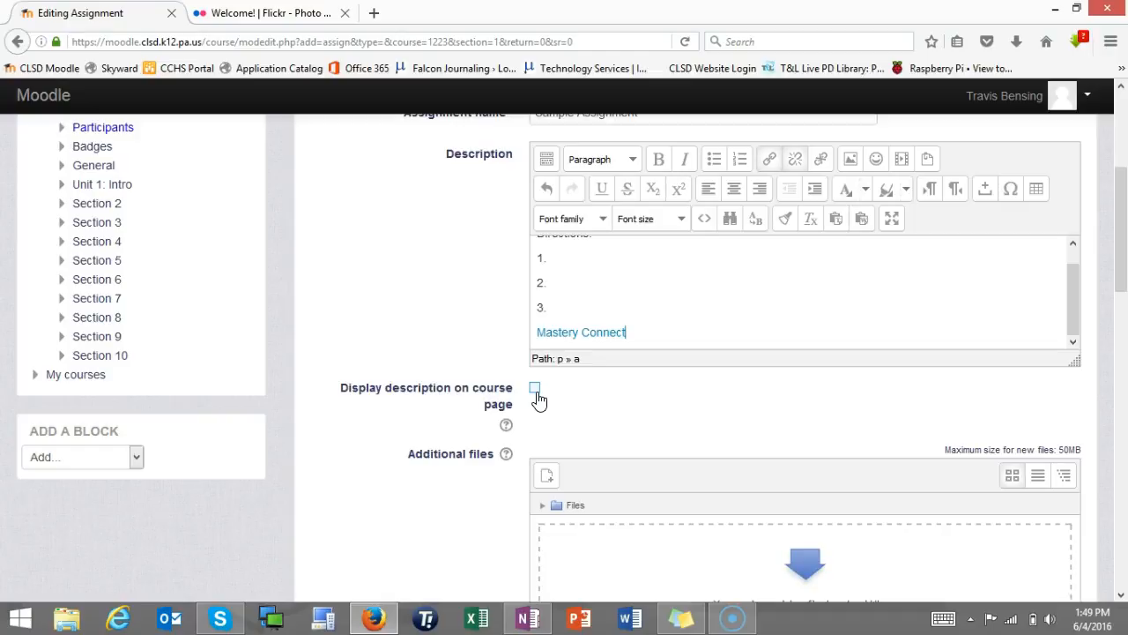
scroll(724, 409, "down", 2)
scroll(724, 409, "down", 3)
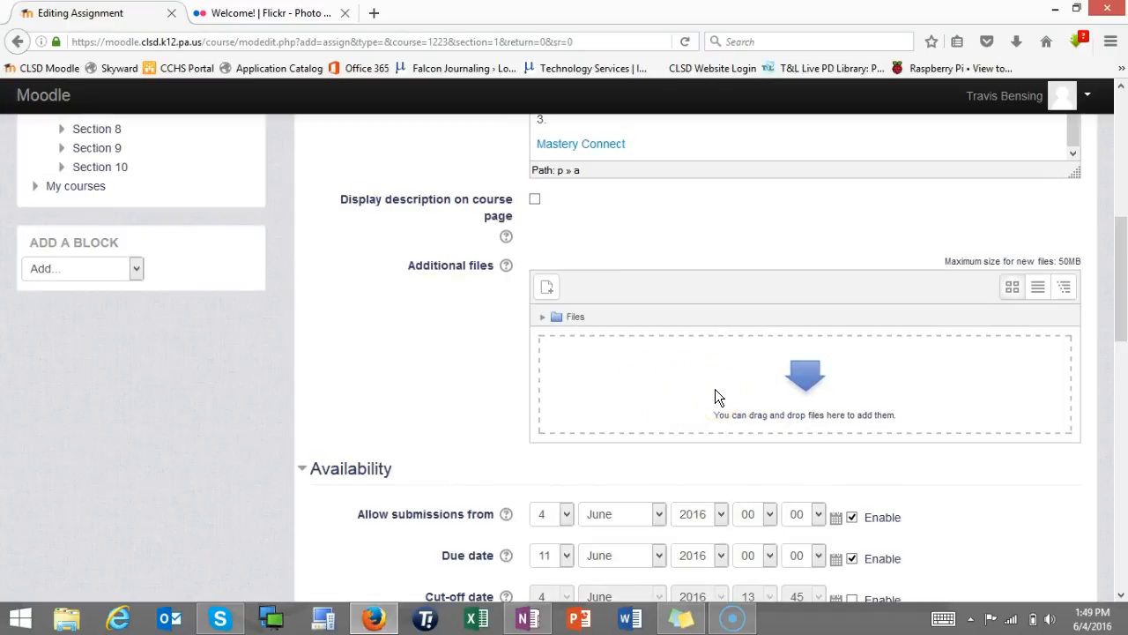
scroll(715, 395, "down", 3)
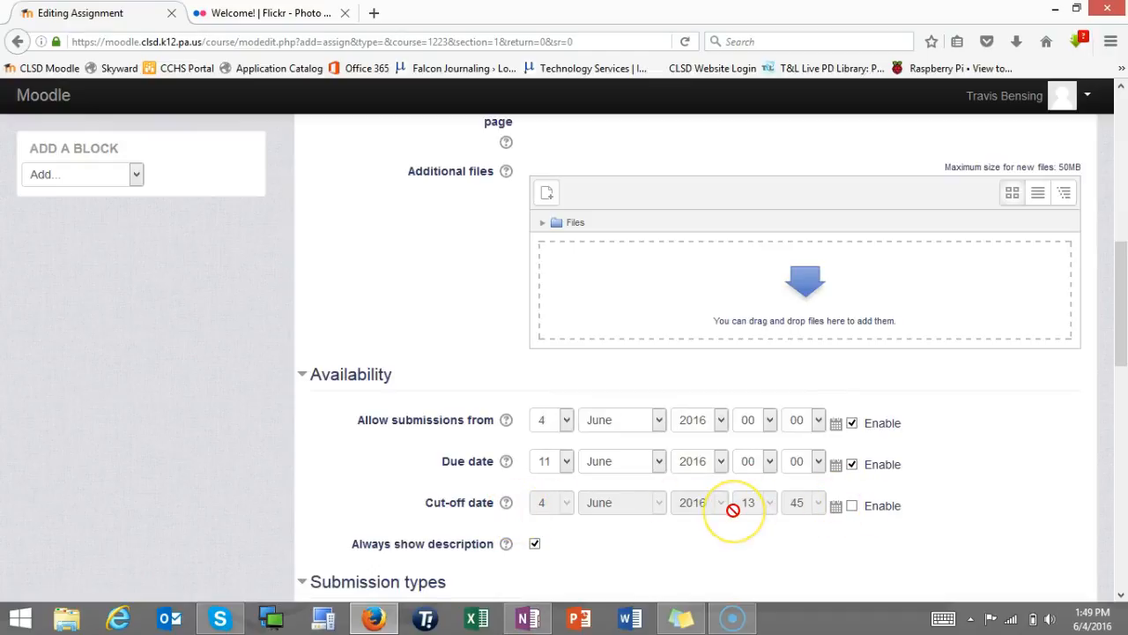
scroll(733, 509, "down", 2)
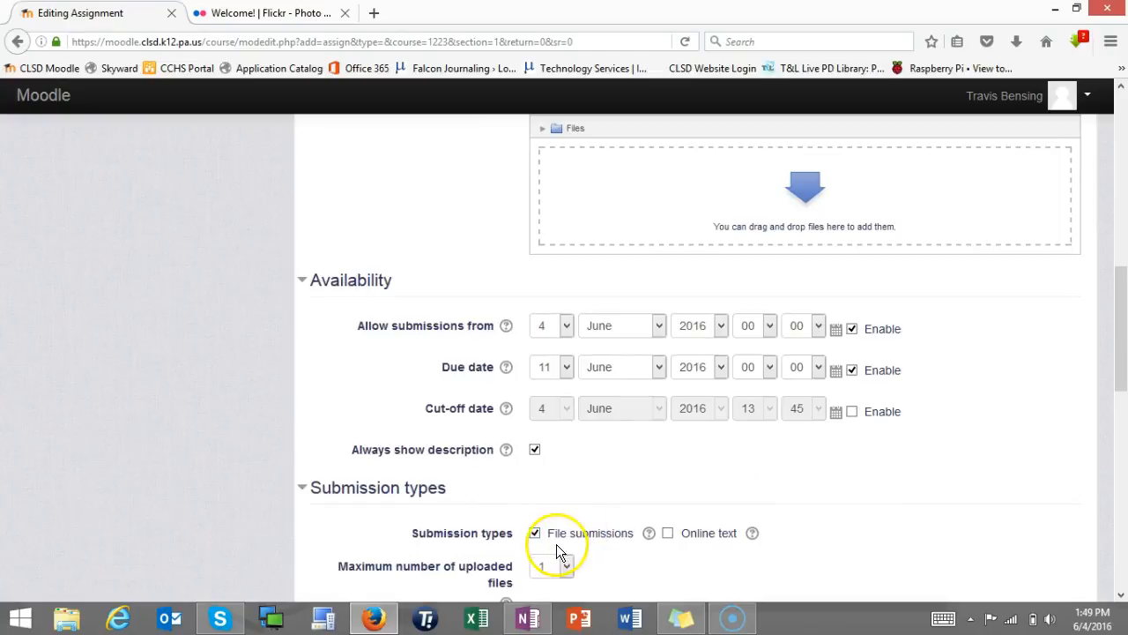
left_click(668, 533)
left_click(668, 533)
scroll(667, 541, "down", 3)
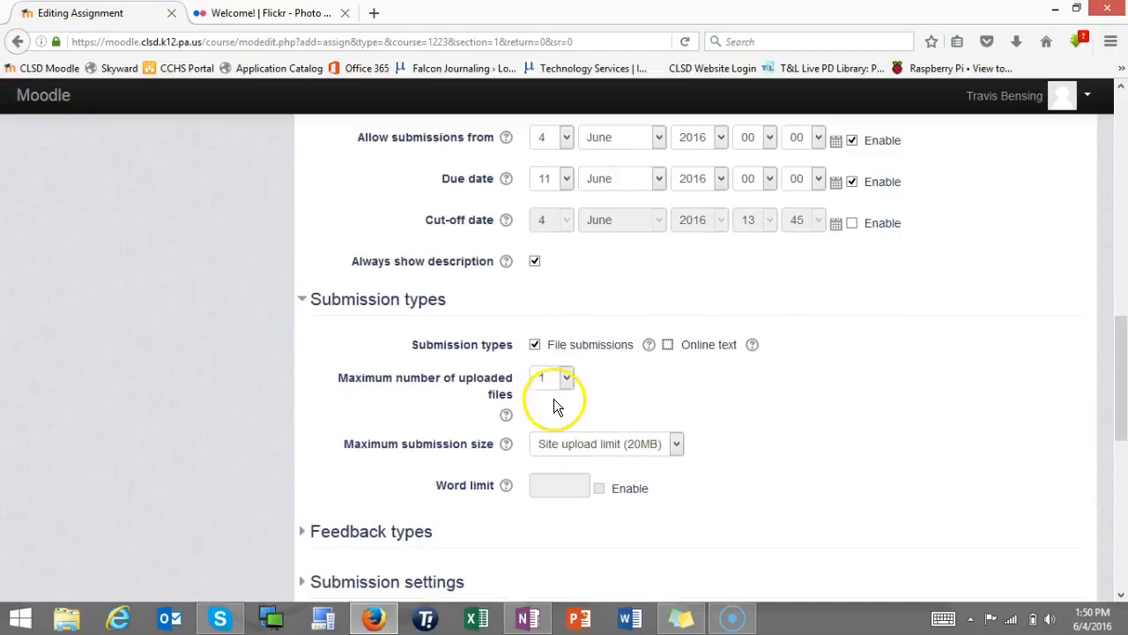
left_click(567, 386)
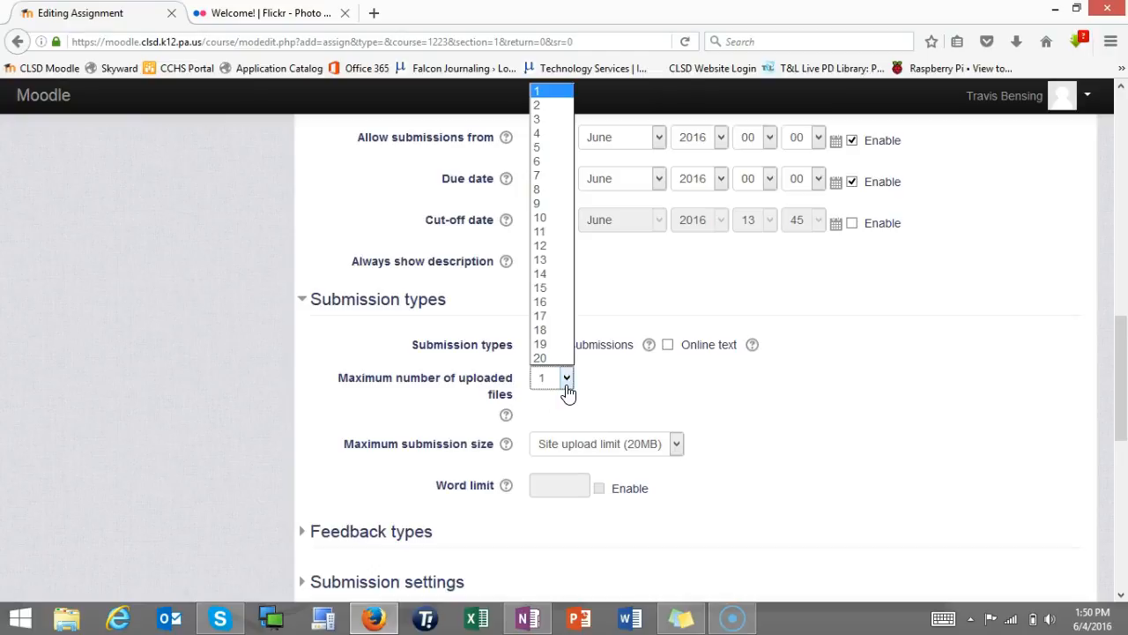
left_click(566, 385)
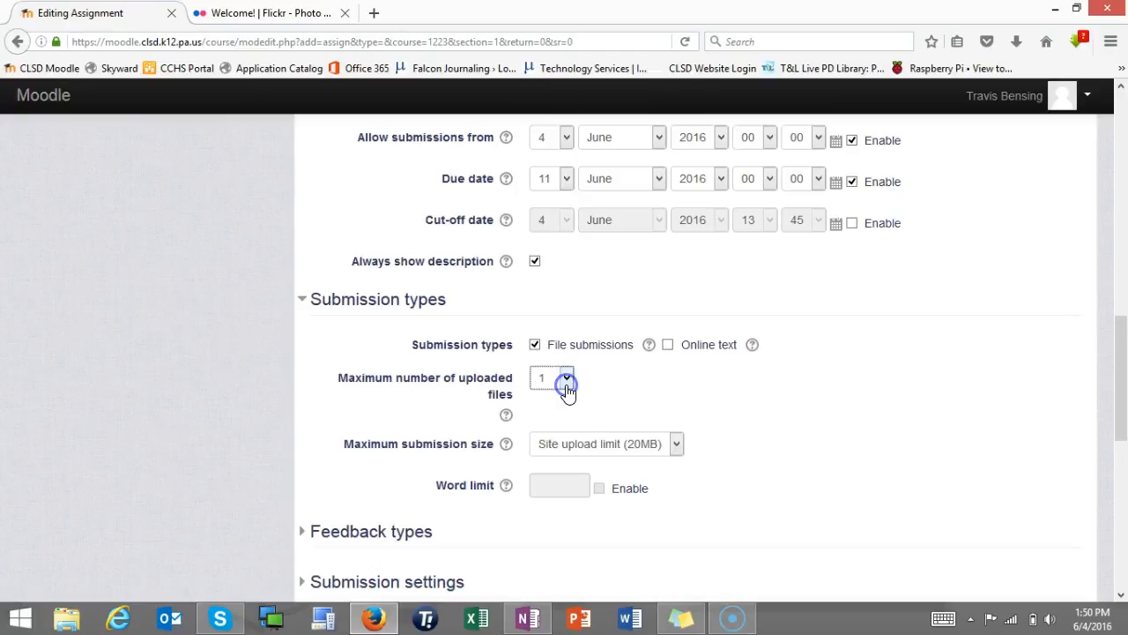
left_click(695, 418)
- Expand the Feedback types and Submission settings sections and review their options
scroll(698, 466, "down", 2)
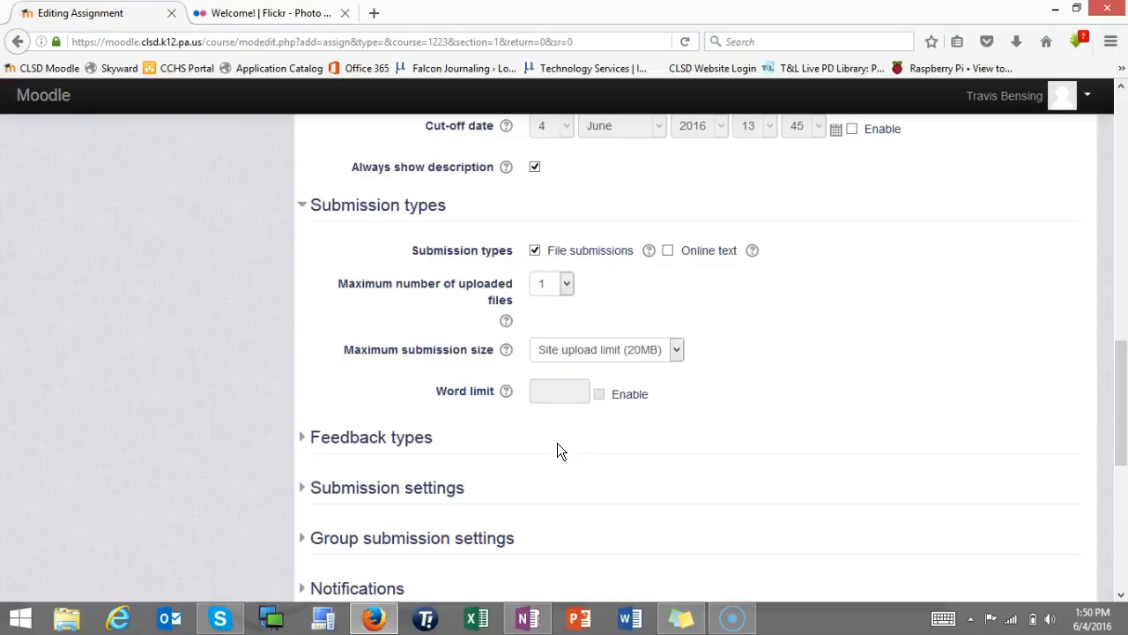
scroll(557, 443, "down", 2)
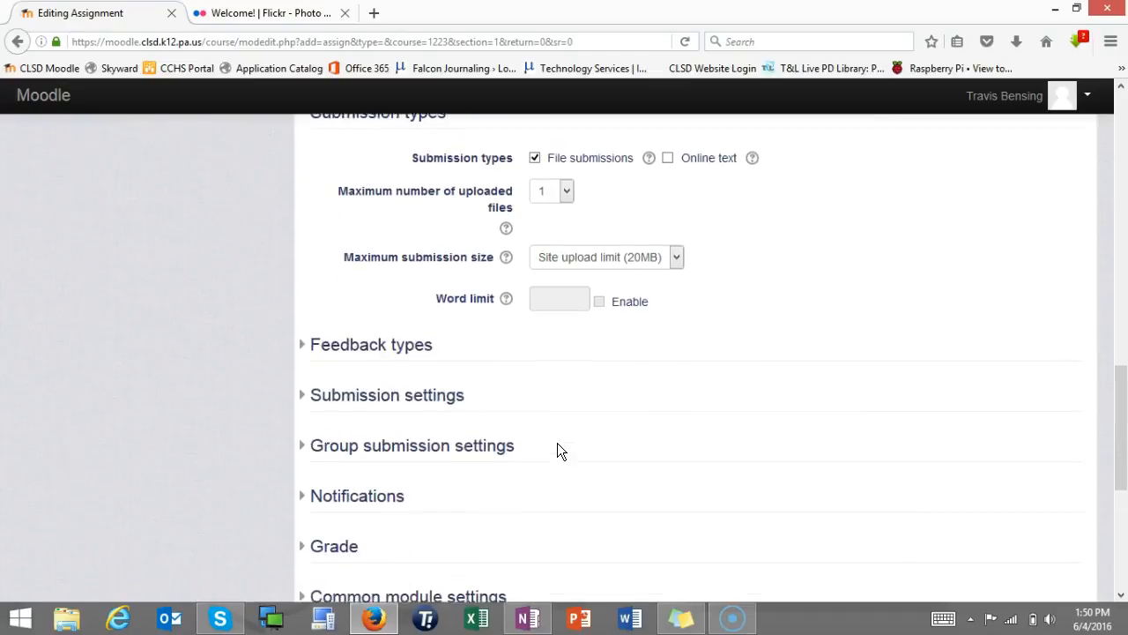
left_click(352, 346)
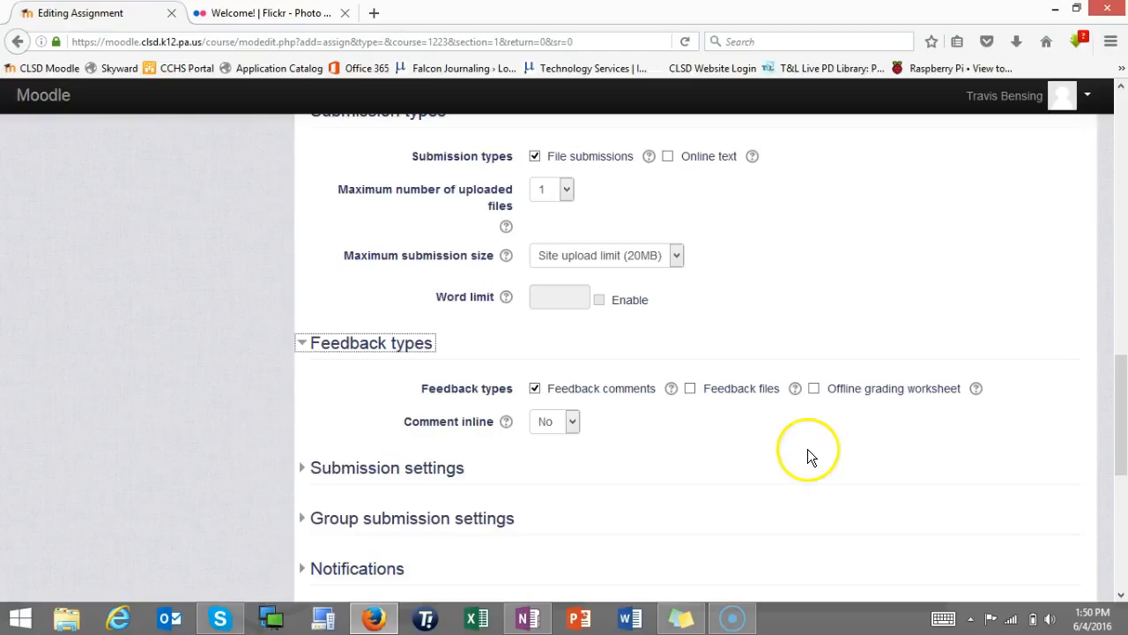
left_click(453, 476)
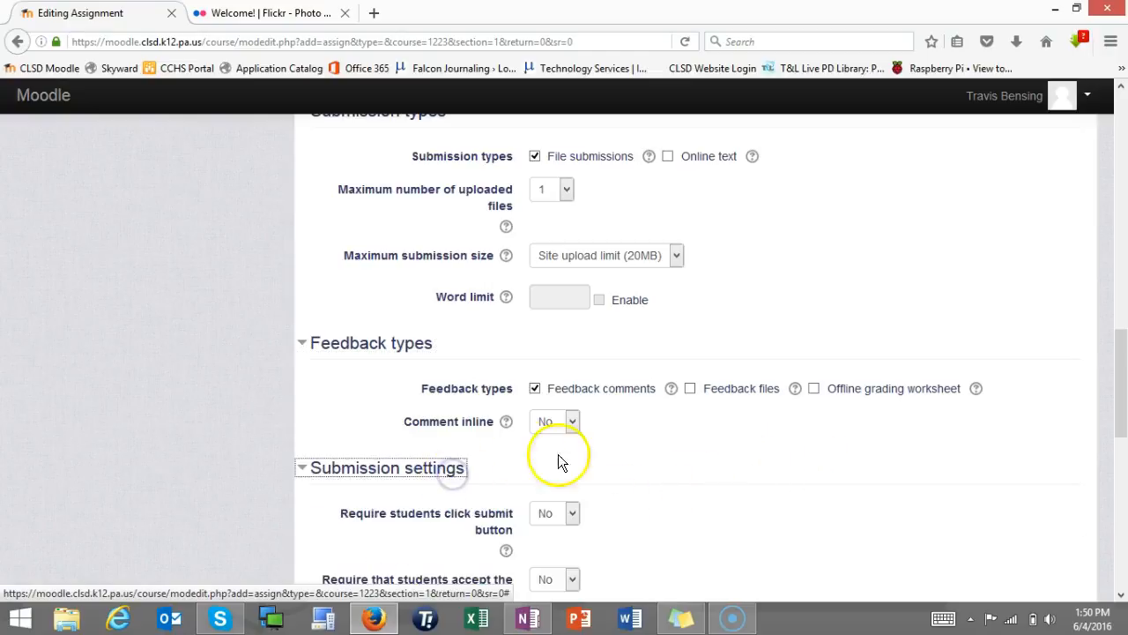
scroll(717, 484, "down", 4)
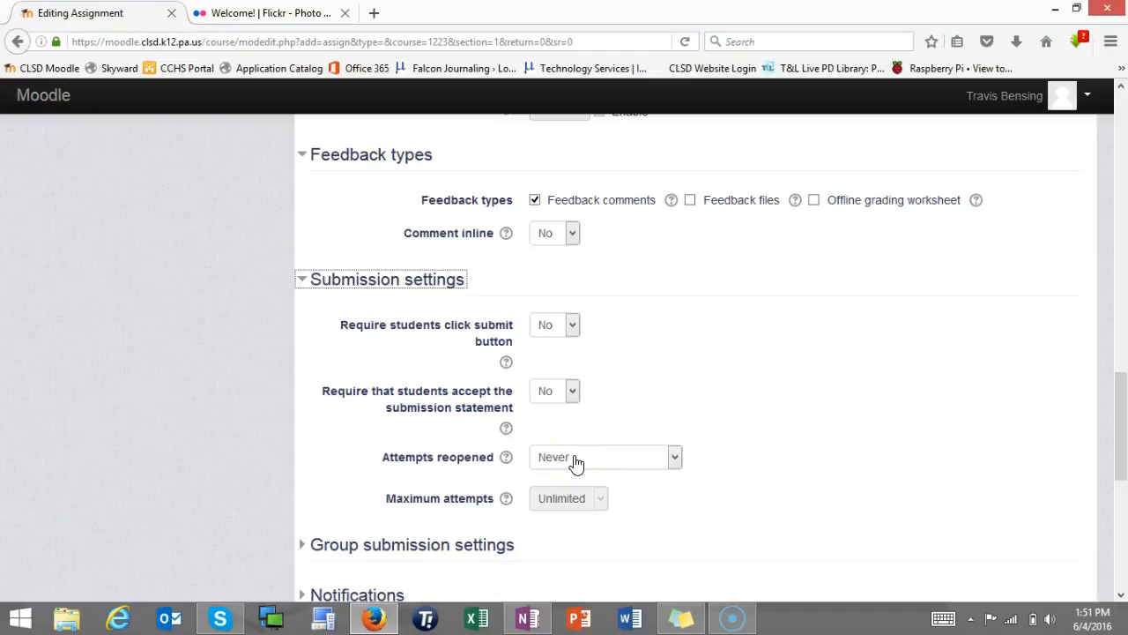
scroll(575, 461, "down", 2)
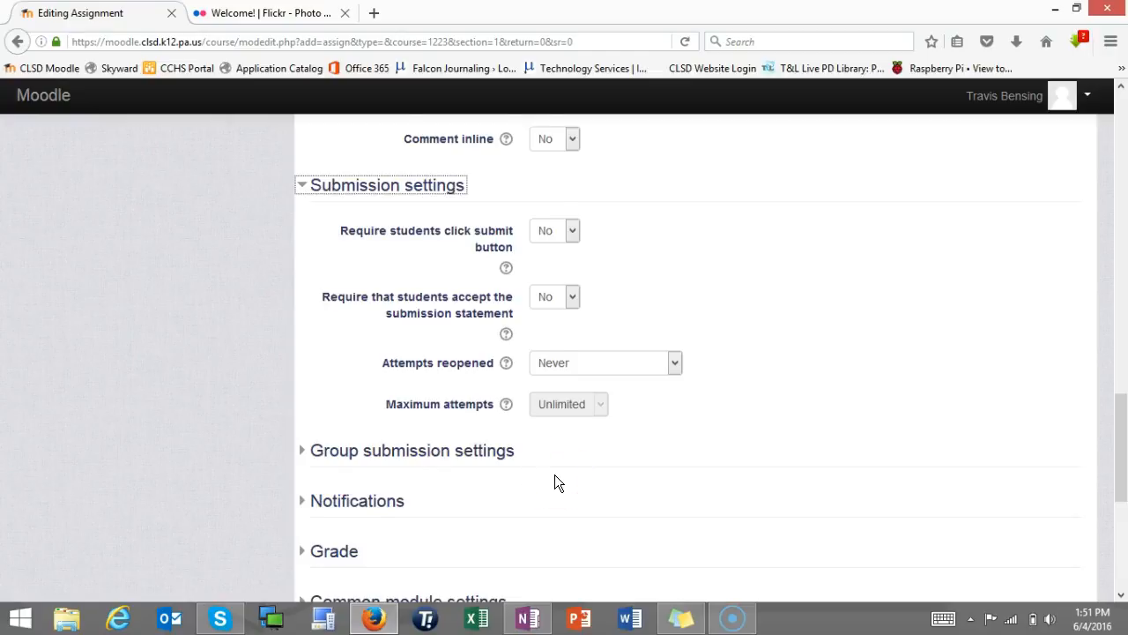
- Save the assignment, return to the course, and open Sample Assignment from Unit 1: Intro
scroll(555, 474, "down", 4)
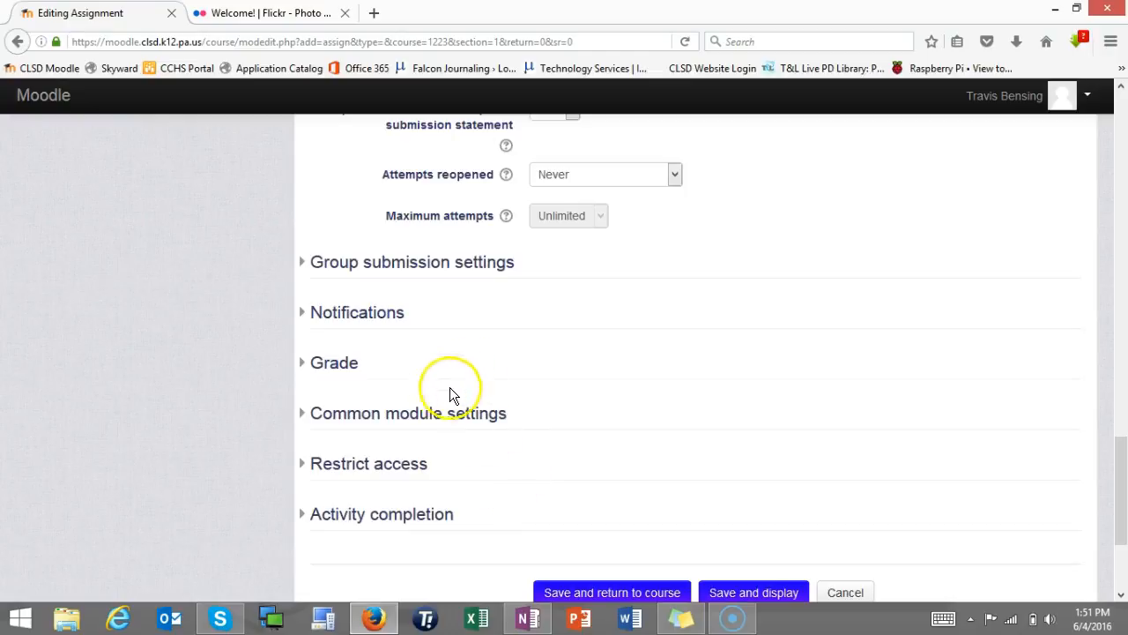
scroll(594, 505, "down", 2)
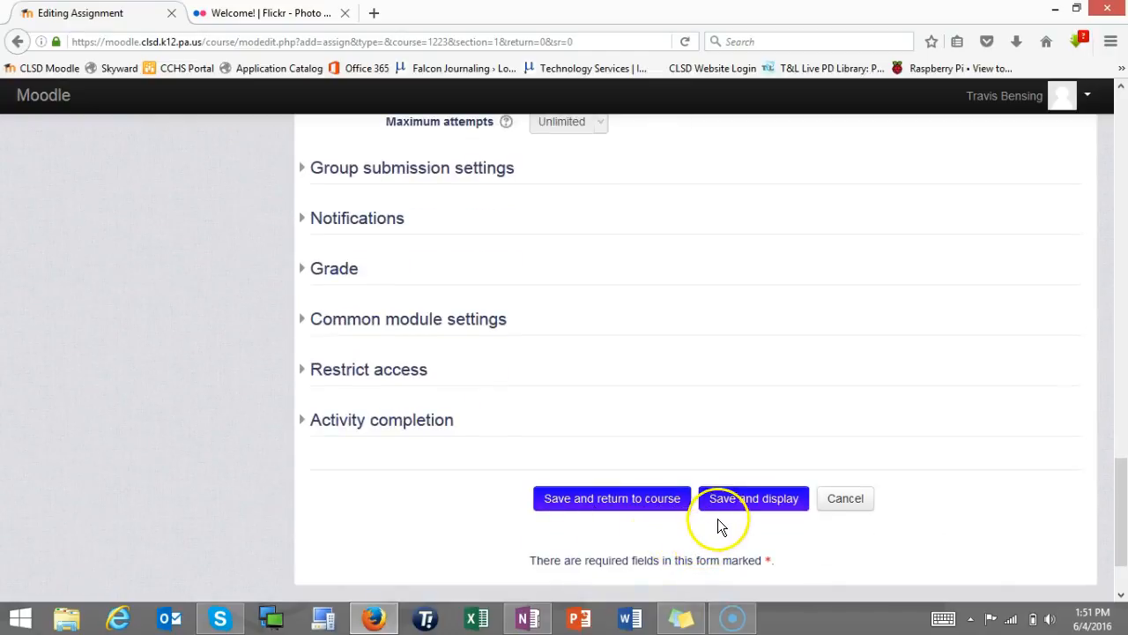
left_click(659, 504)
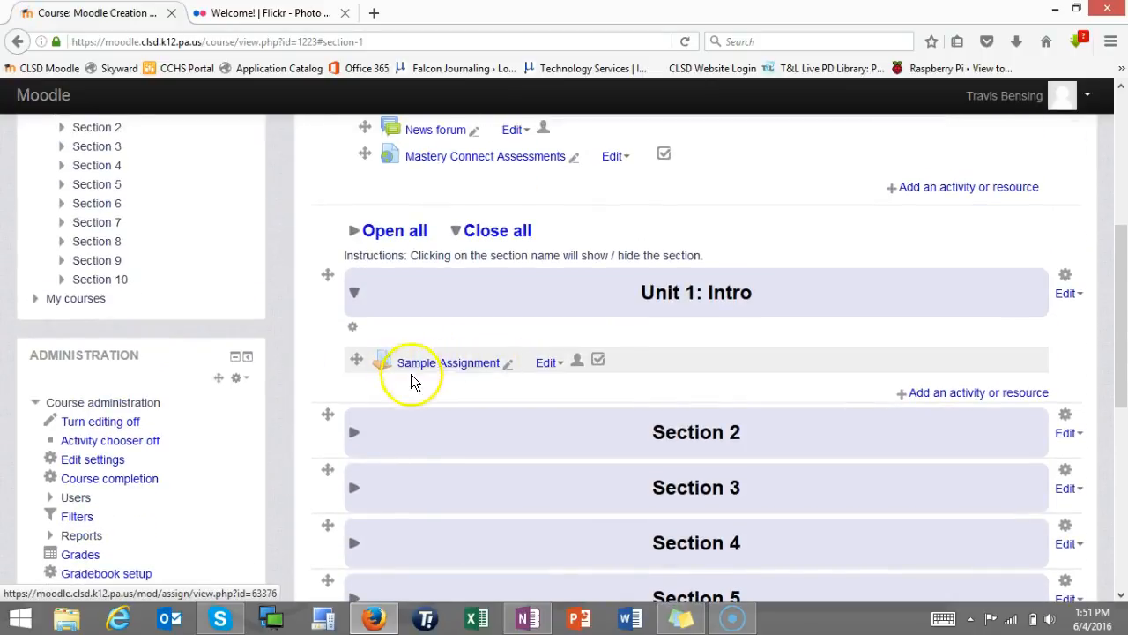
left_click(443, 370)
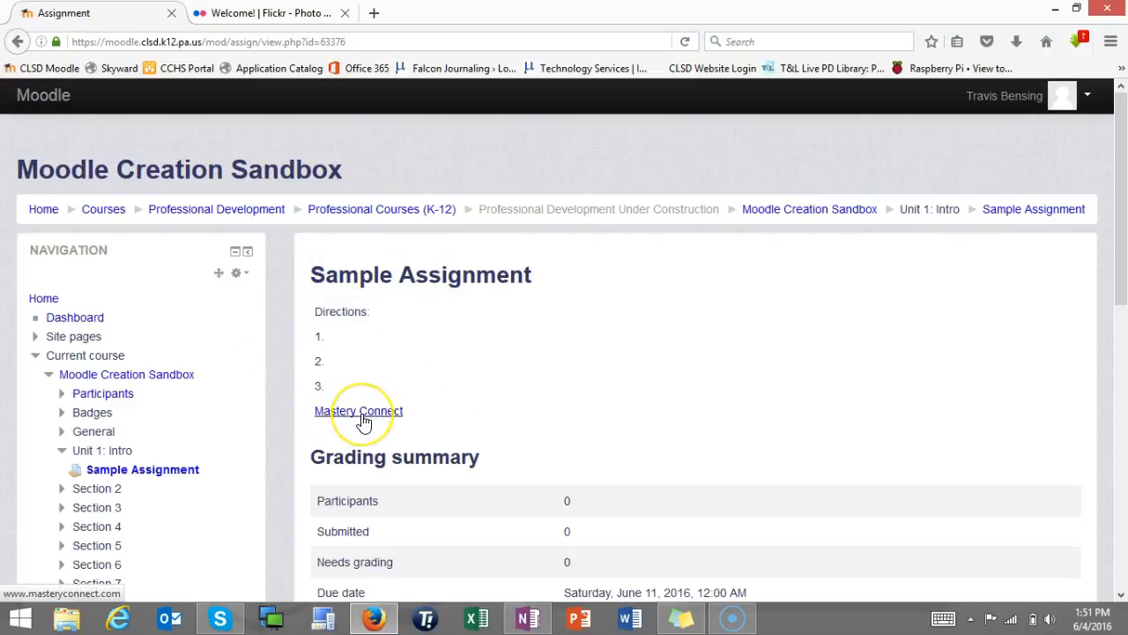
- Review the directions, grading summary and submission status of Sample Assignment, and return to the Moodle Creation Sandbox course page
scroll(362, 423, "down", 2)
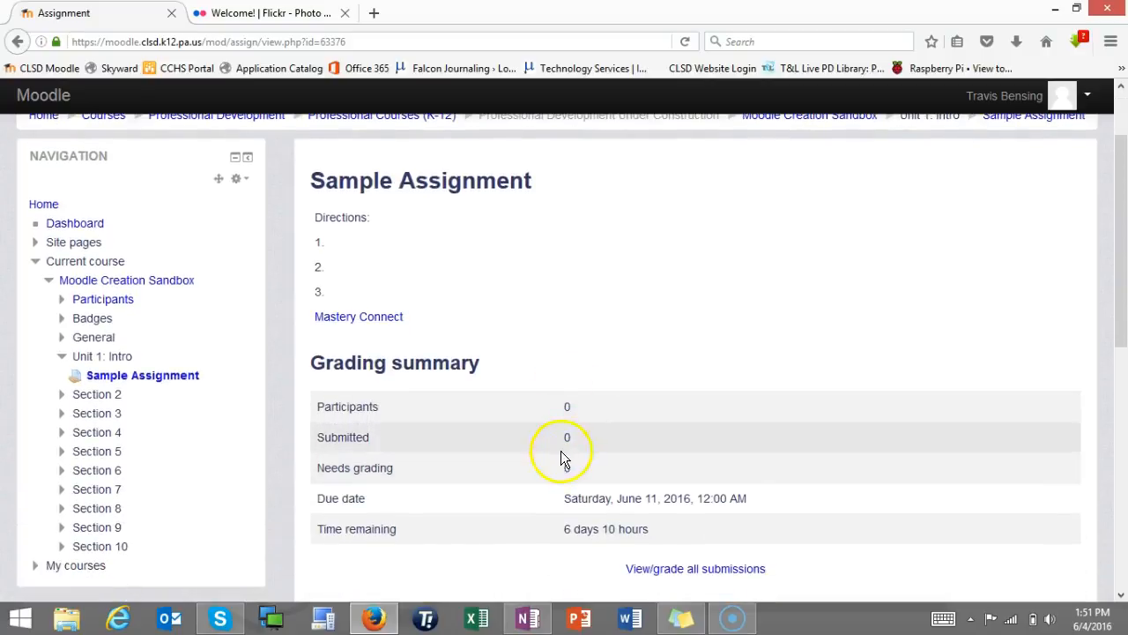
scroll(564, 465, "down", 2)
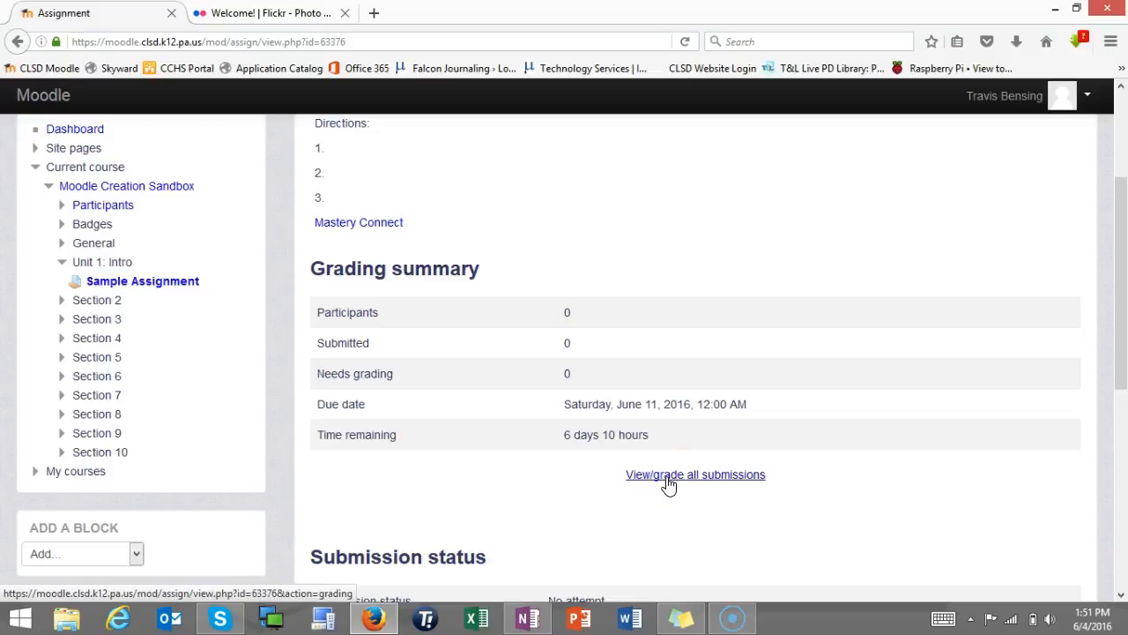
scroll(668, 483, "down", 2)
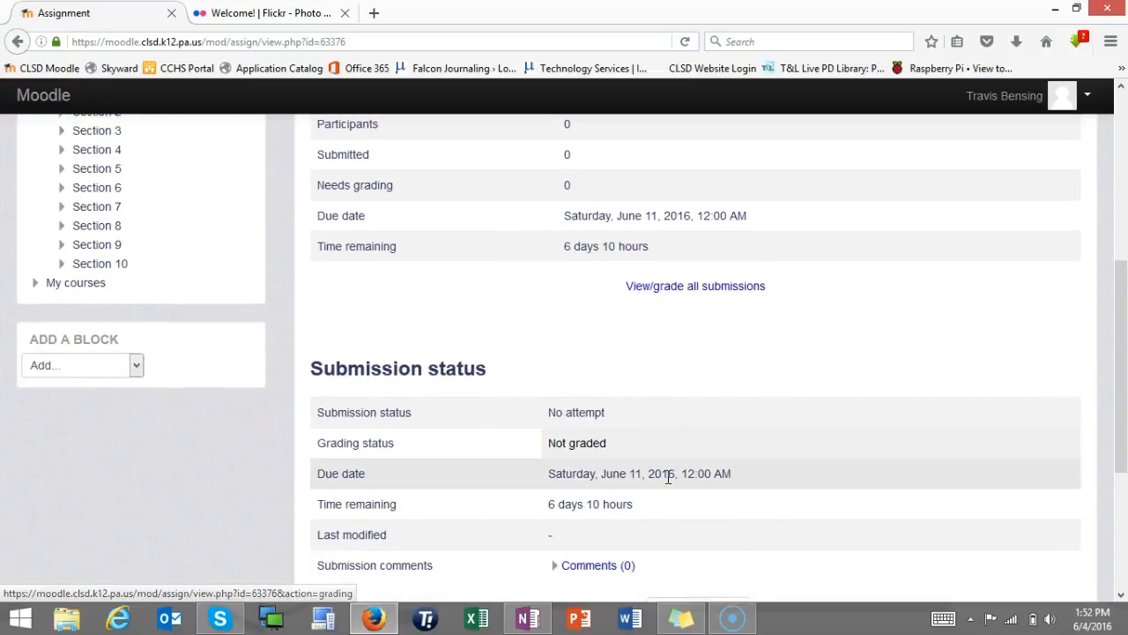
left_click(420, 333)
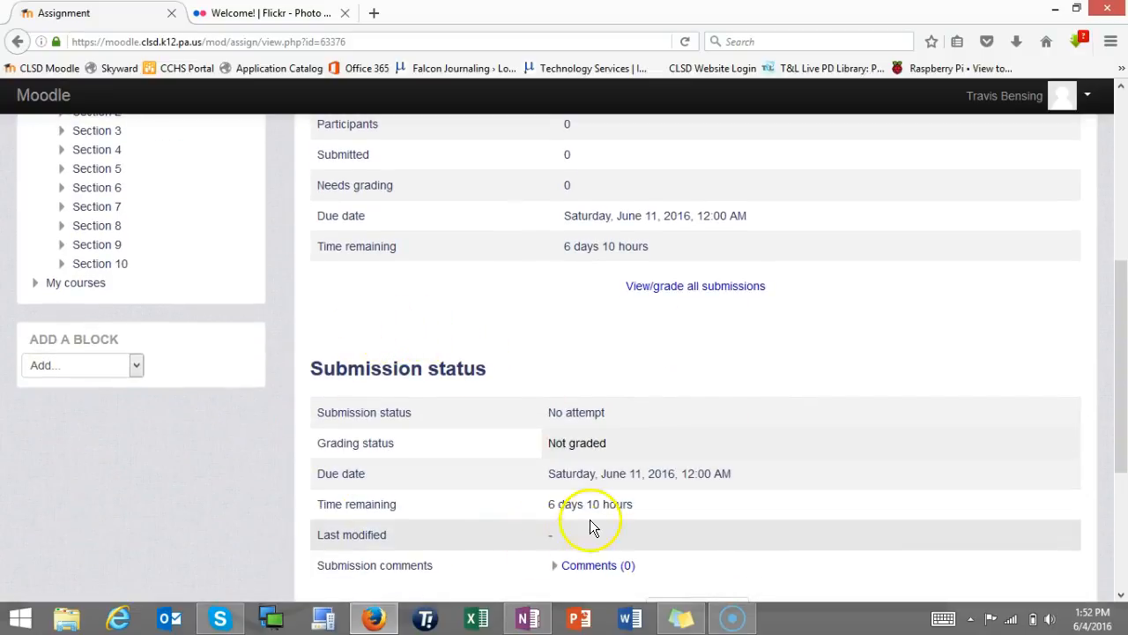
scroll(586, 437, "down", 1)
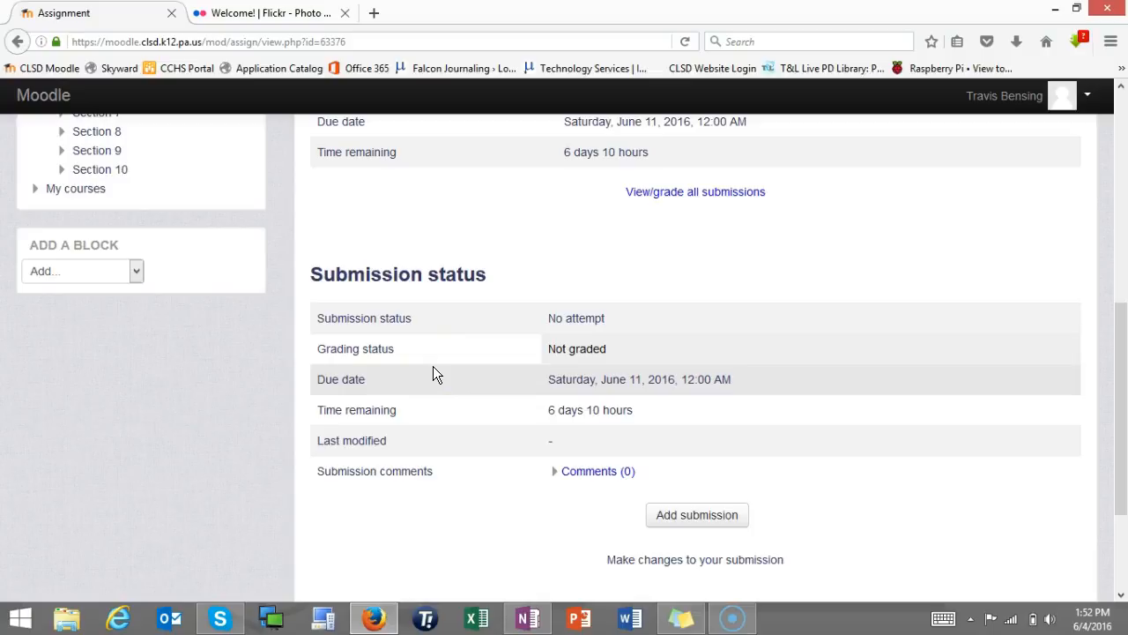
scroll(433, 374, "down", 2)
scroll(433, 374, "up", 4)
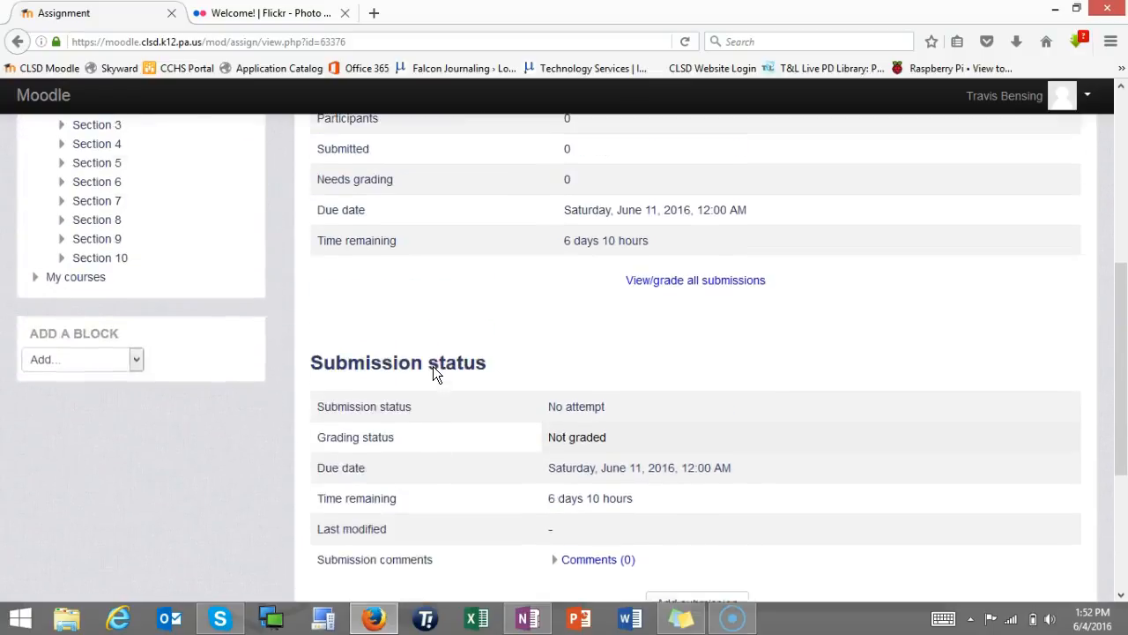
scroll(433, 366, "up", 2)
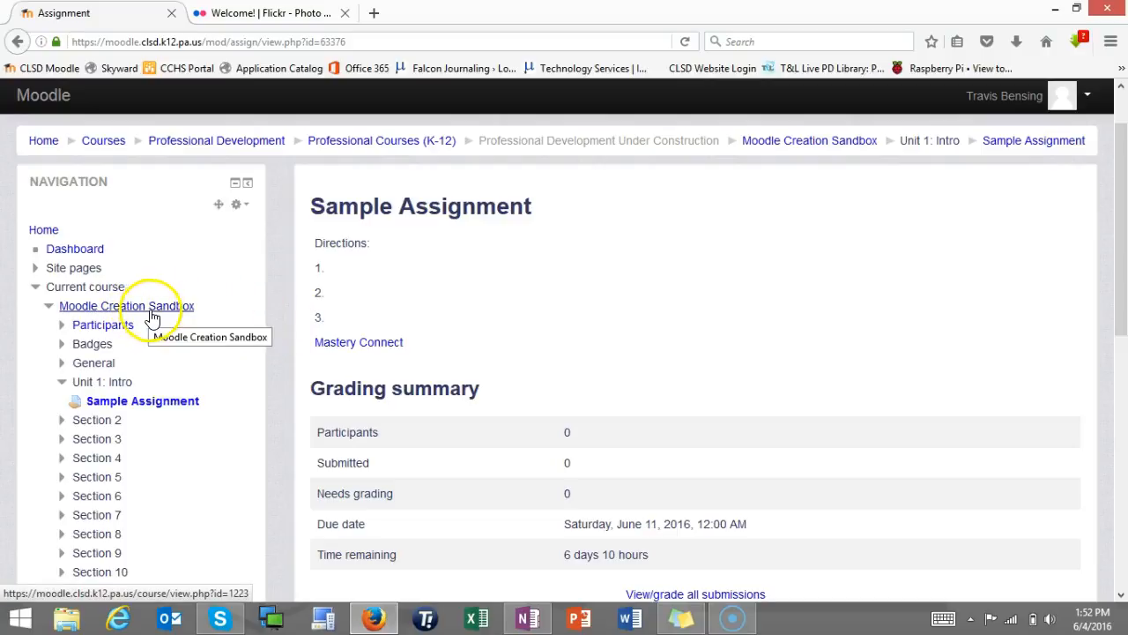
left_click(820, 148)
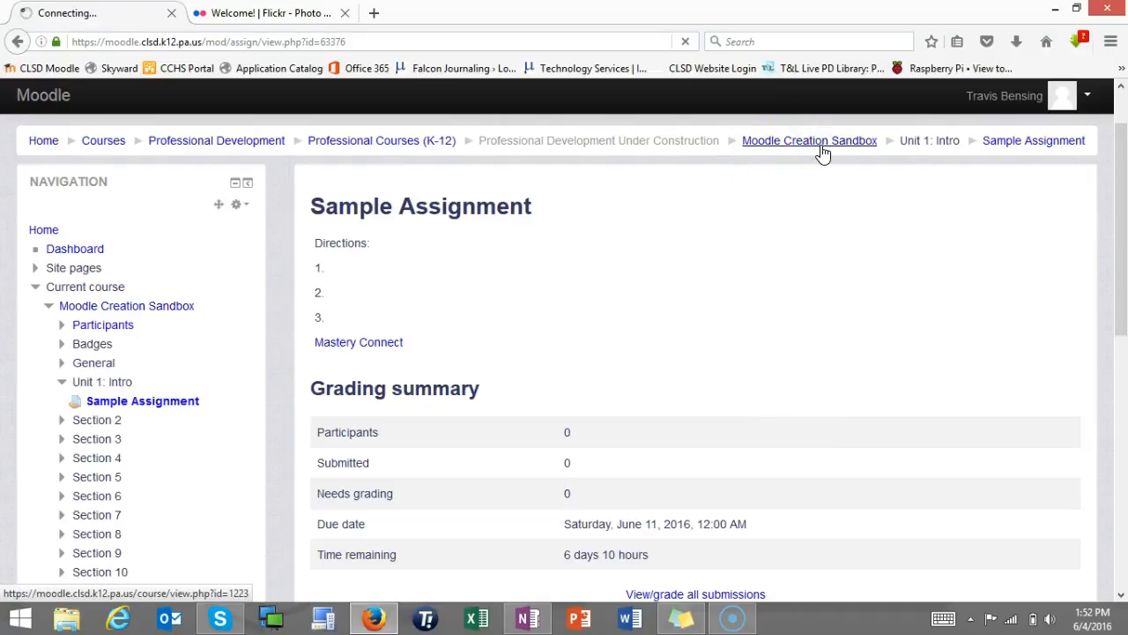